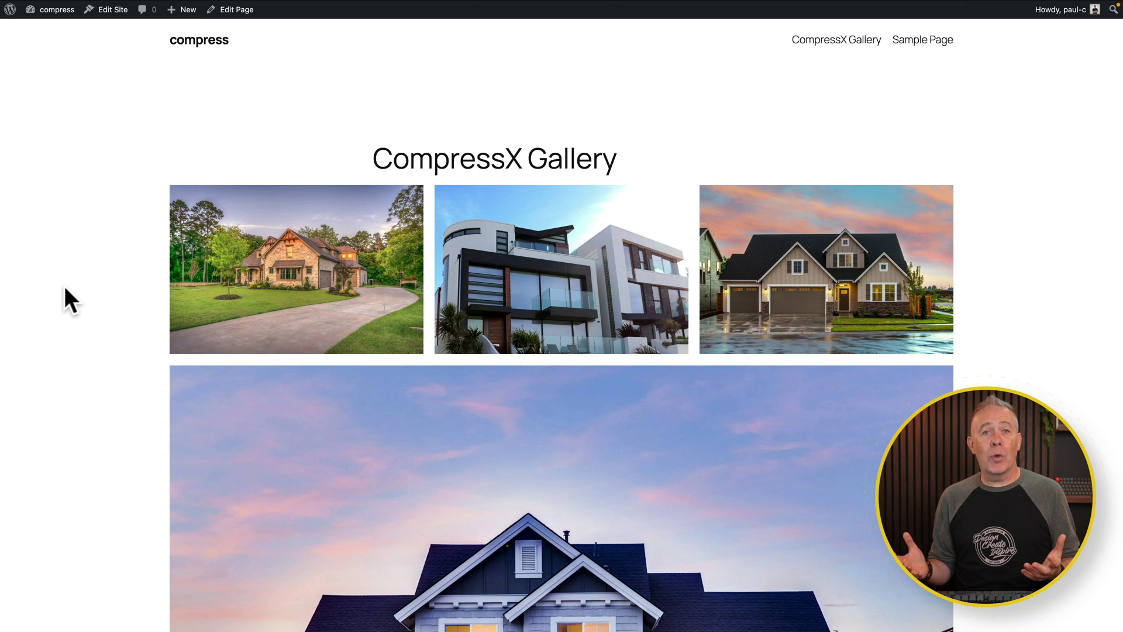
Step: Scroll down through the house photos on the CompressX Gallery page
{"action": "scroll", "coordinate": [64, 286], "scroll_direction": "down", "scroll_amount": 3}
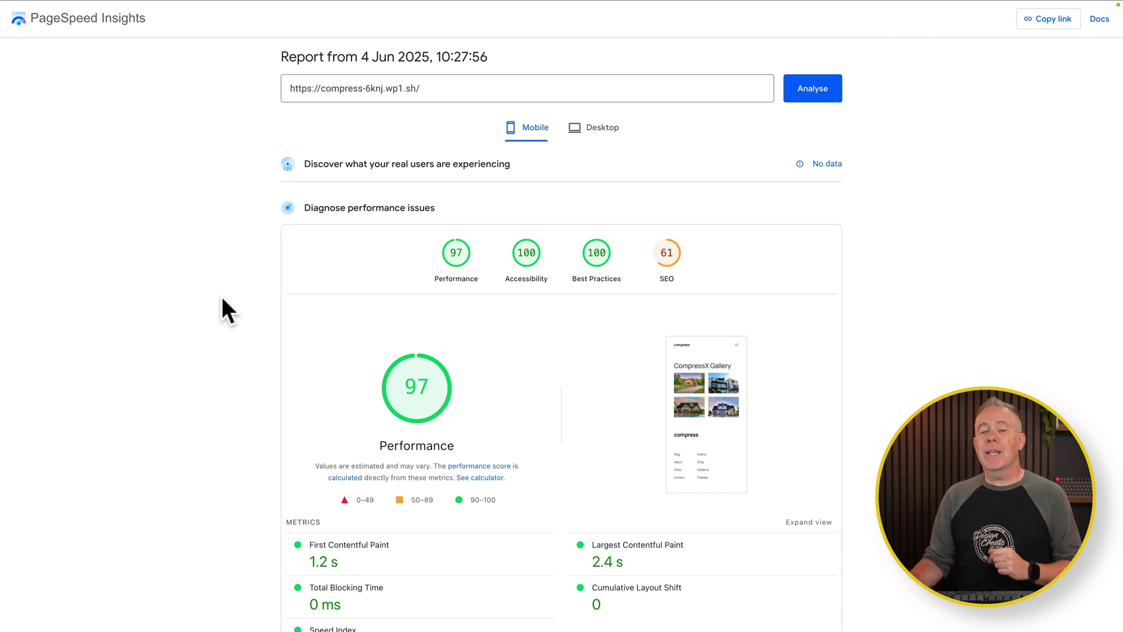
Step: Expand the 'Serve images in next-gen formats' diagnostic to see its 90 KiB potential savings
{"action": "scroll", "coordinate": [201, 345], "scroll_direction": "down", "scroll_amount": 10}
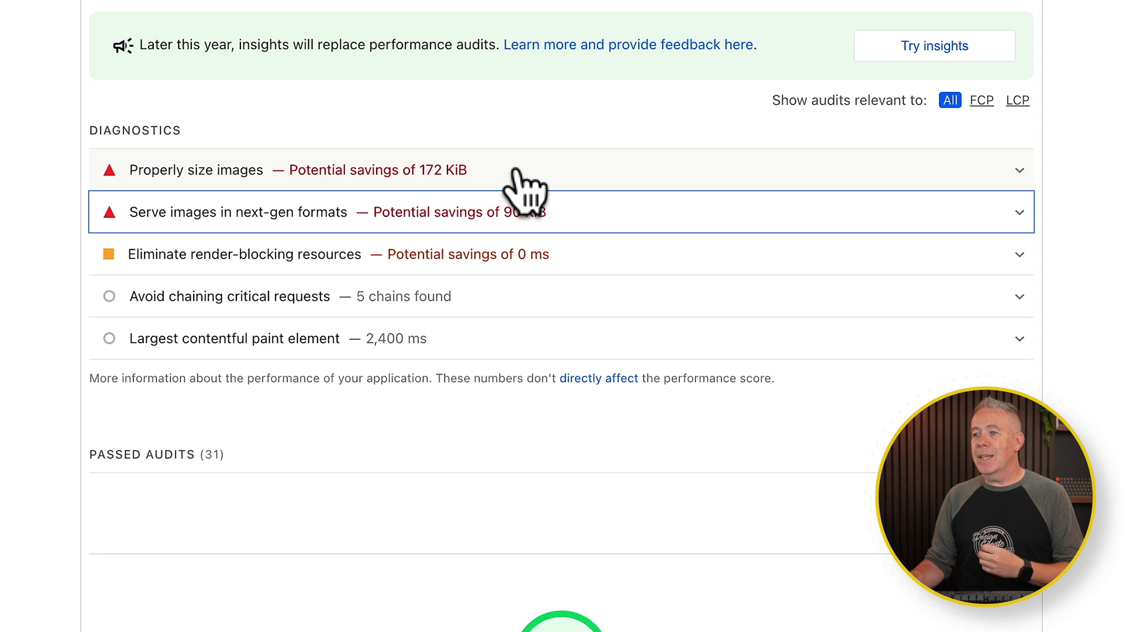
{"action": "left_click", "coordinate": [557, 202]}
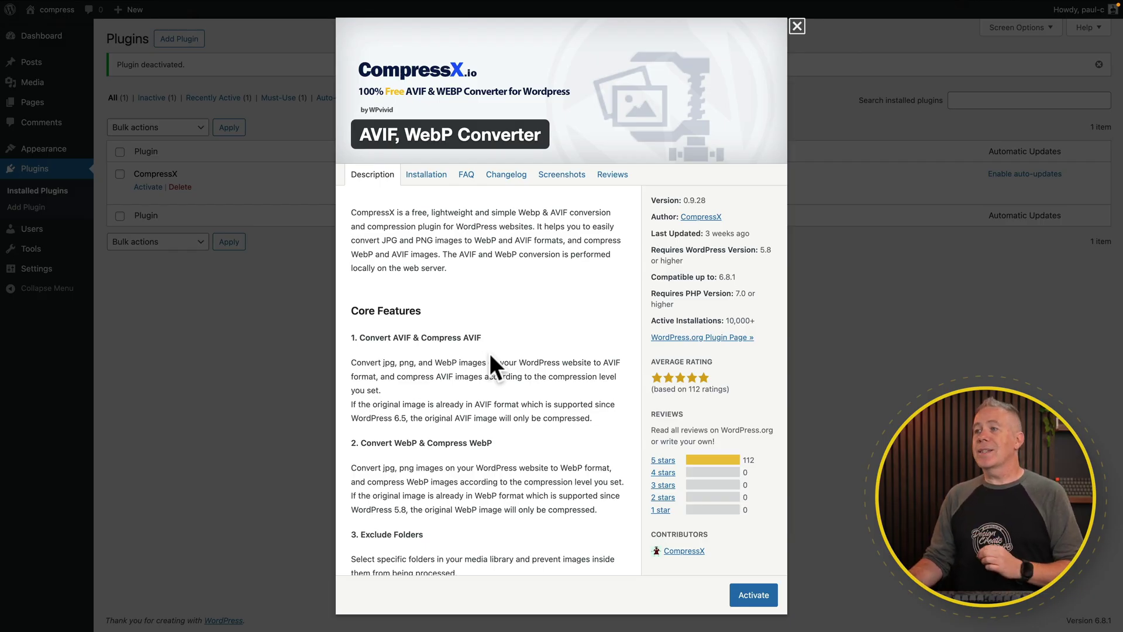
Step: Activate the CompressX plugin and go to its Settings page
{"action": "left_click", "coordinate": [743, 593]}
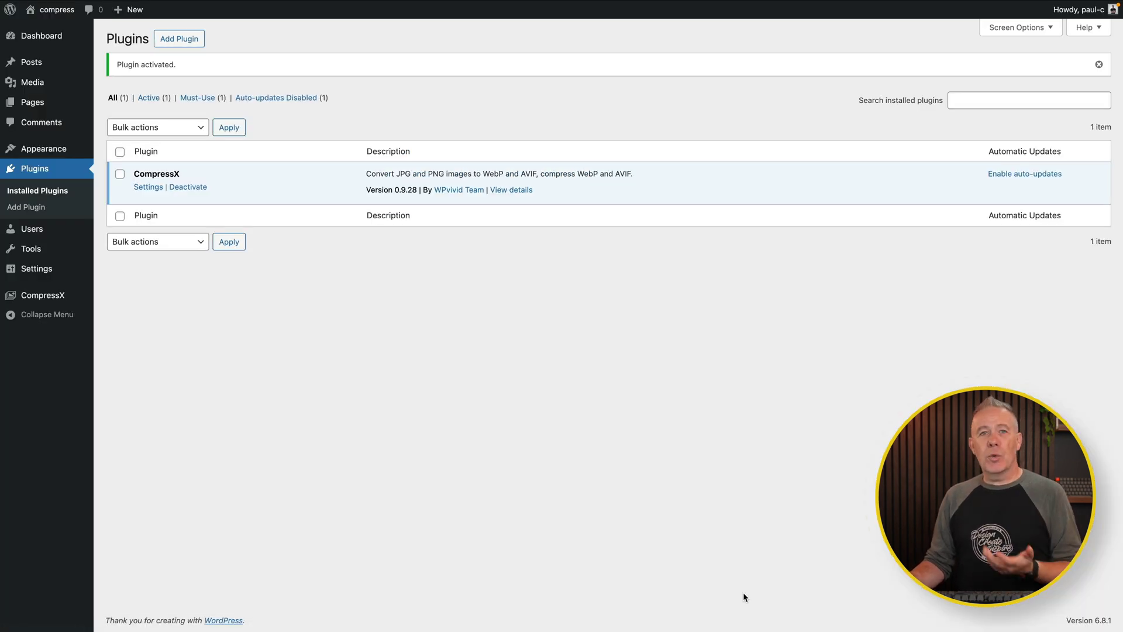
{"action": "left_click", "coordinate": [157, 186]}
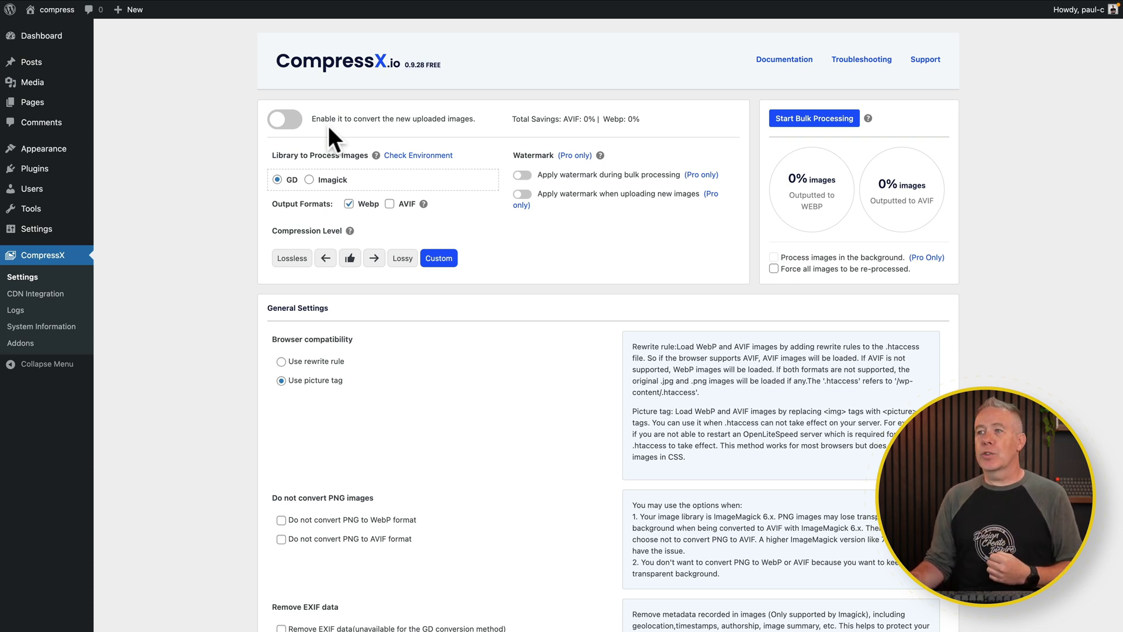
Step: Turn on the CompressX toggle that converts newly uploaded images
{"action": "left_click", "coordinate": [296, 119]}
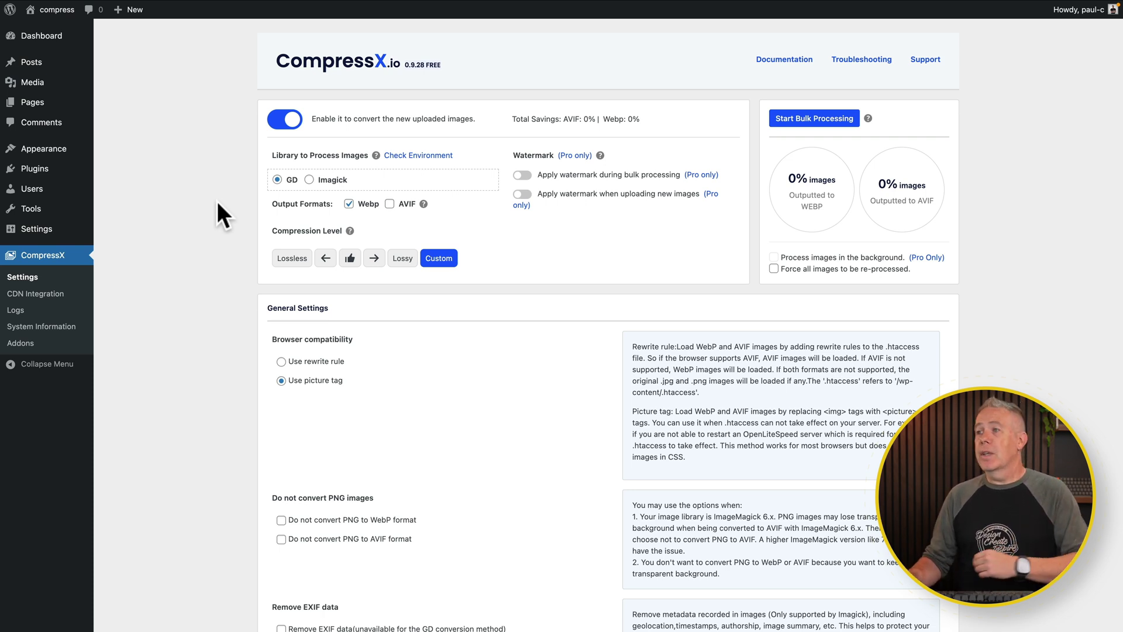
{"action": "left_click", "coordinate": [401, 157]}
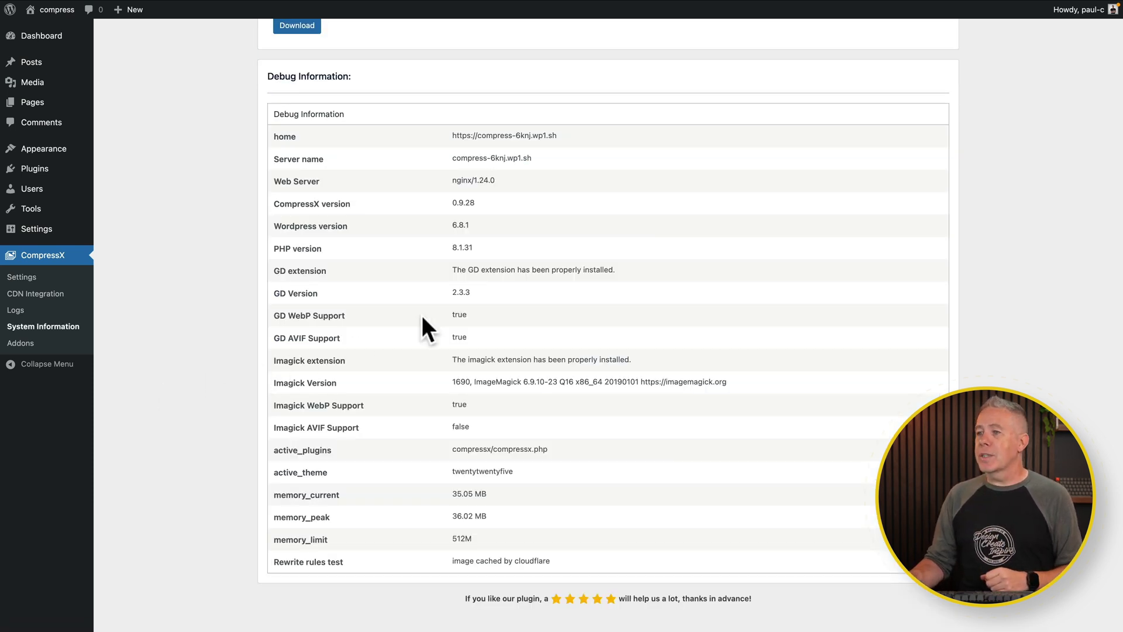
{"action": "left_click_drag", "start_coordinate": [461, 270], "coordinate": [515, 269]}
{"action": "left_click", "coordinate": [471, 361]}
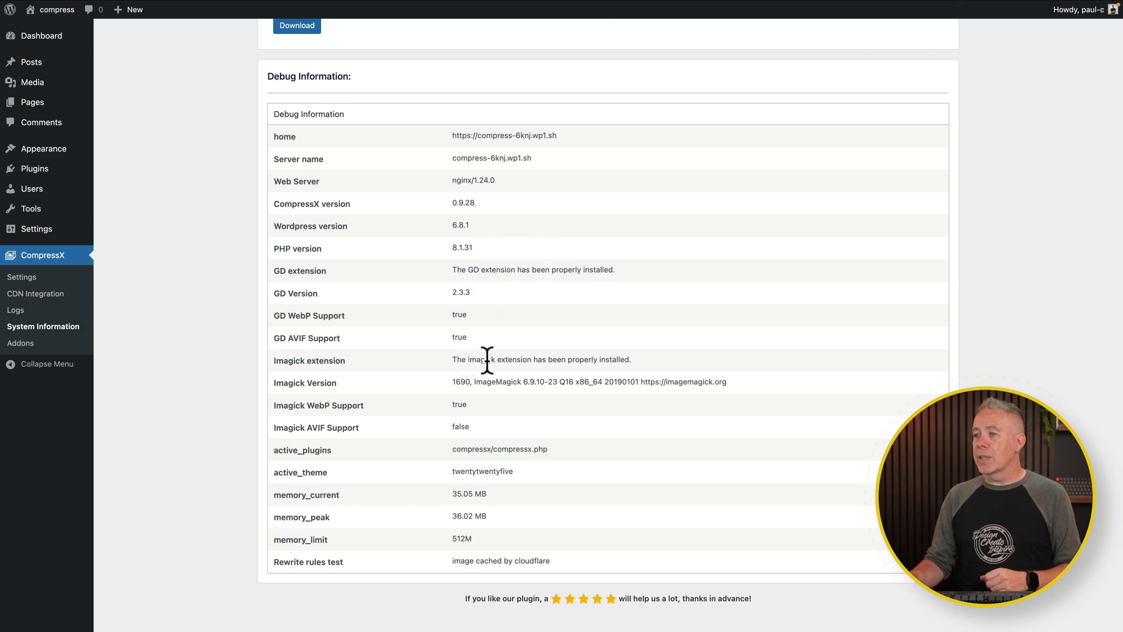
{"action": "left_click", "coordinate": [523, 360]}
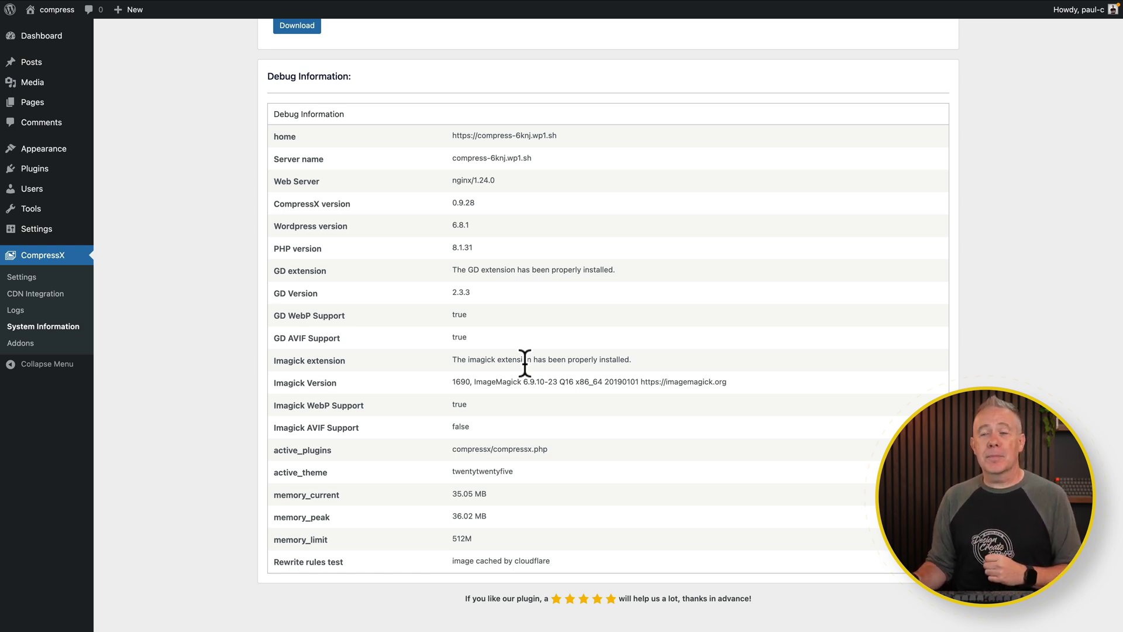
{"action": "key", "text": "alt+Left"}
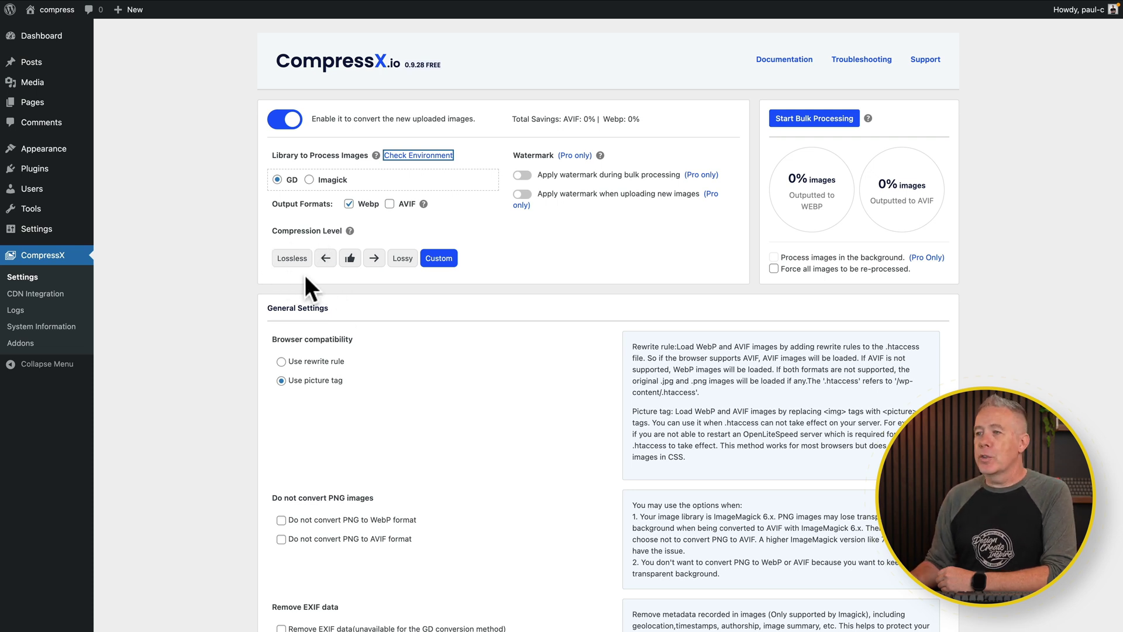
Step: Pick the recommended level, then Custom, revealing WebP 75 and AVIF 60
{"action": "left_click", "coordinate": [350, 258]}
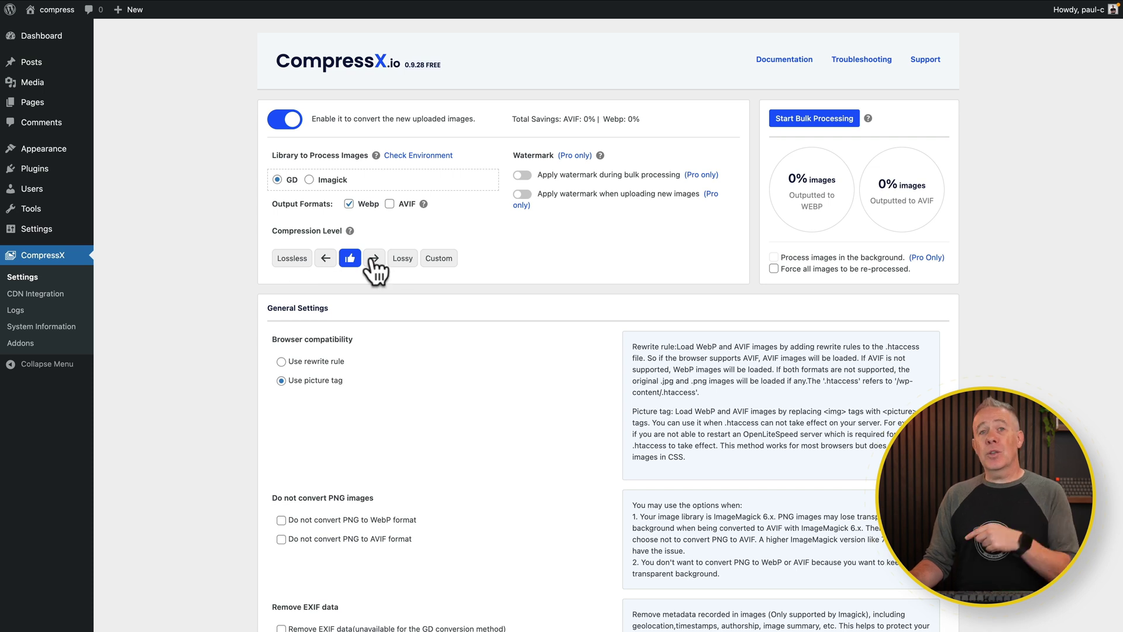
{"action": "left_click", "coordinate": [446, 261]}
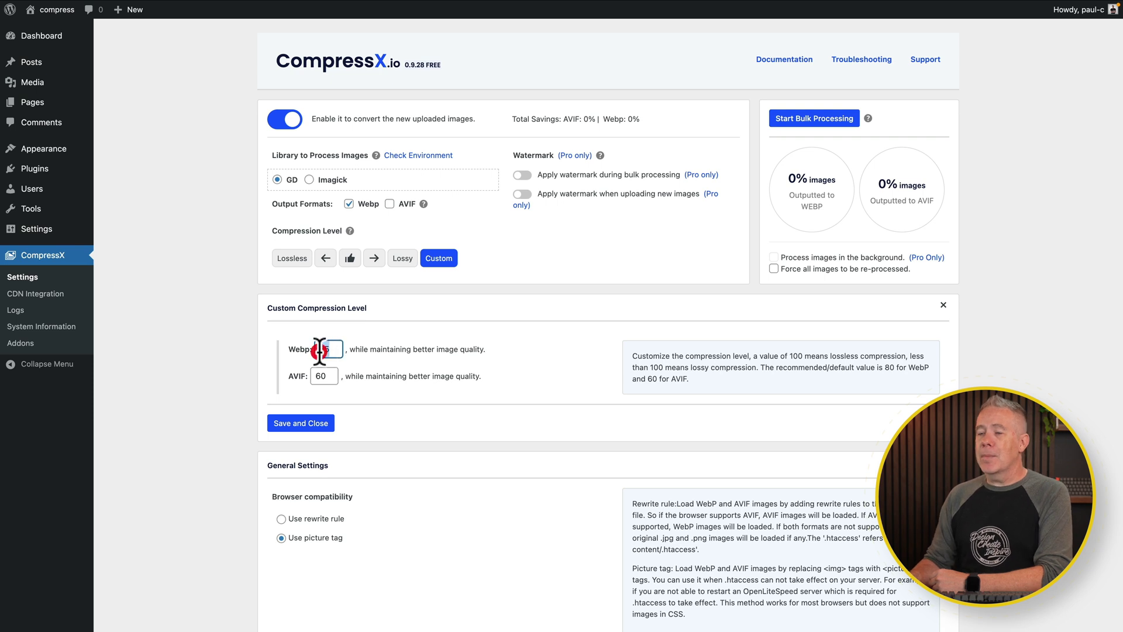
Step: Replace the WebP quality value 75 with a new number and save the custom level
{"action": "double_click", "coordinate": [318, 351]}
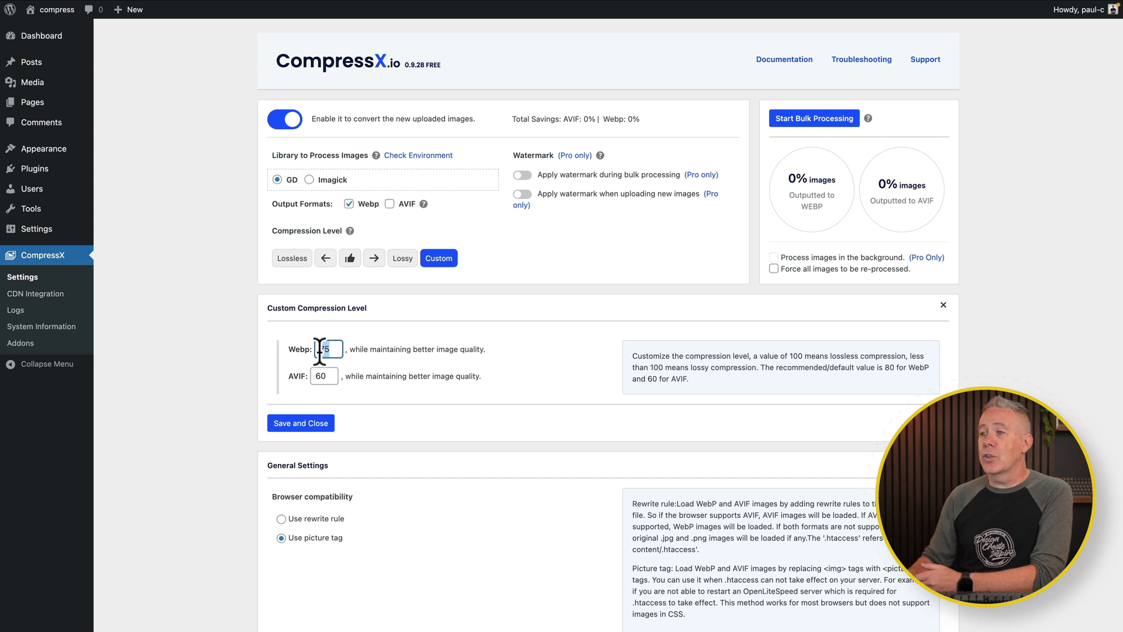
{"action": "left_click", "coordinate": [313, 426]}
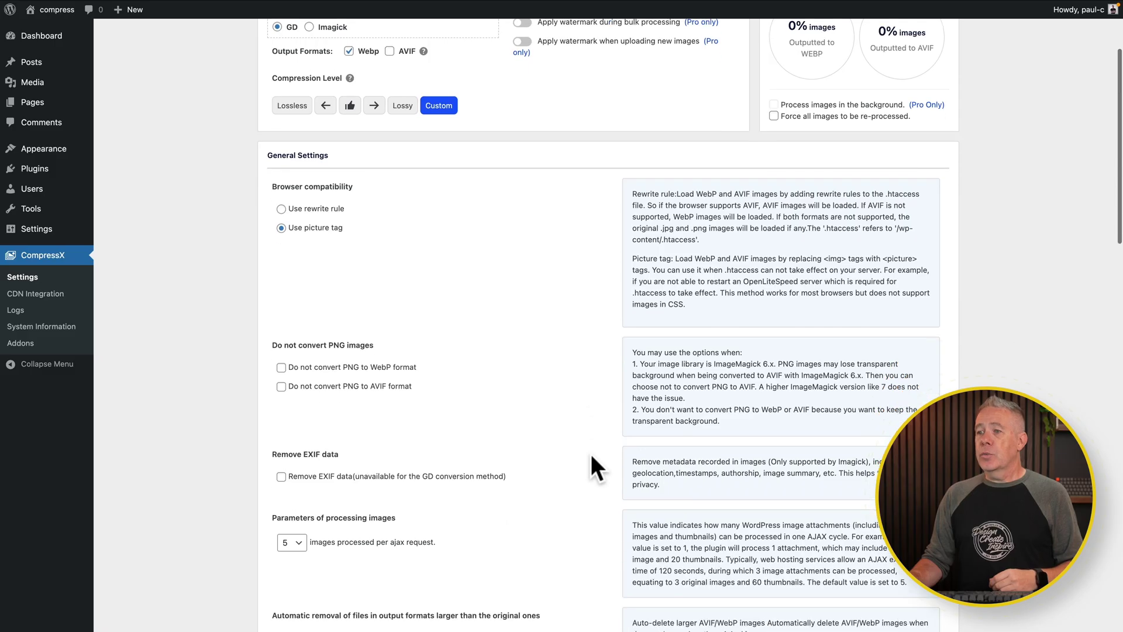
{"action": "scroll", "coordinate": [594, 463], "scroll_direction": "down", "scroll_amount": 3}
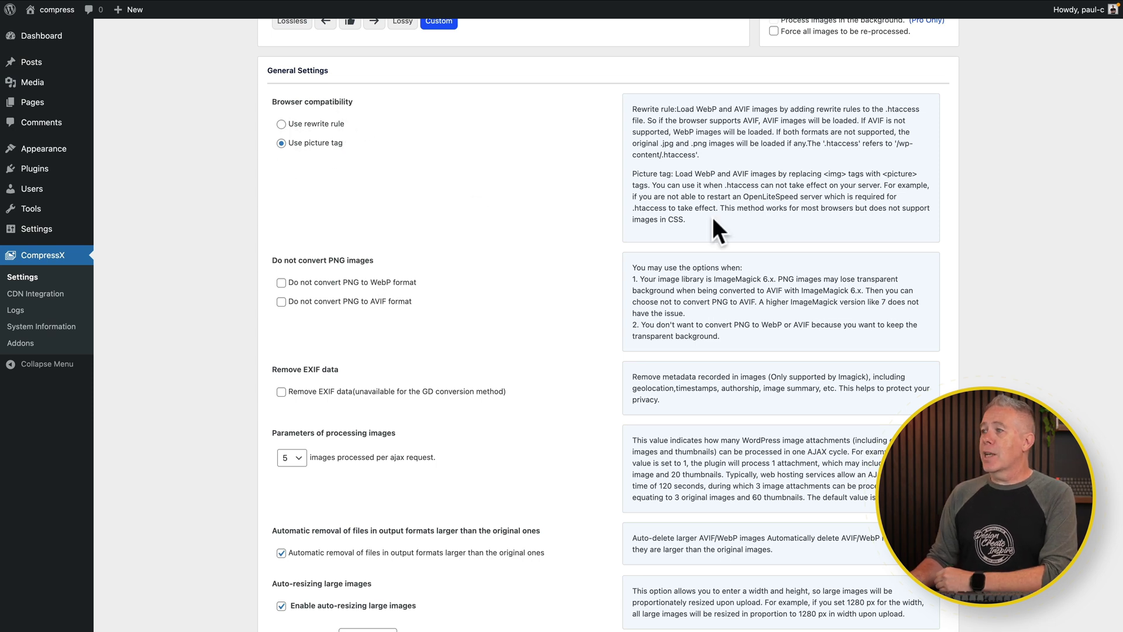
{"action": "left_click_drag", "start_coordinate": [711, 218], "coordinate": [623, 106]}
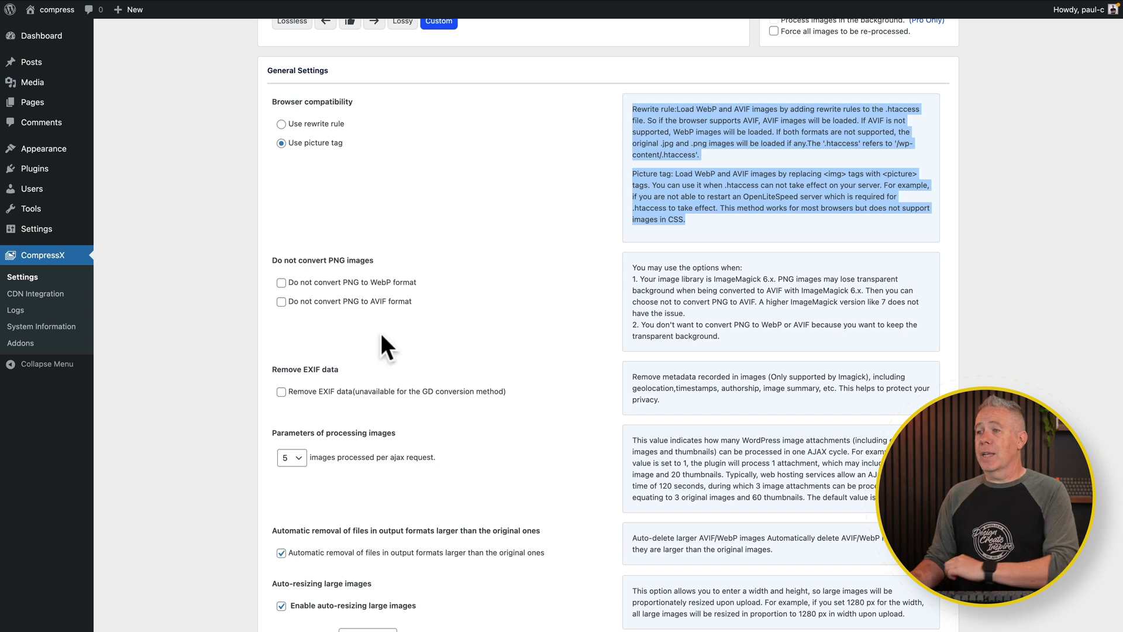
{"action": "left_click", "coordinate": [427, 255]}
{"action": "scroll", "coordinate": [472, 320], "scroll_direction": "down", "scroll_amount": 1}
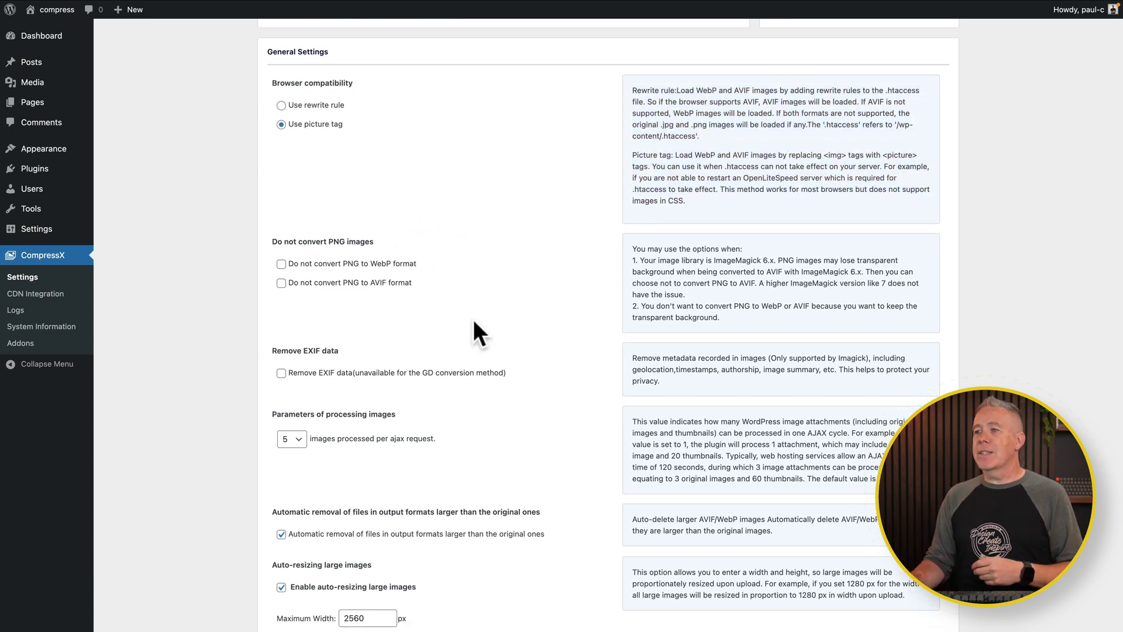
{"action": "scroll", "coordinate": [468, 319], "scroll_direction": "down", "scroll_amount": 1}
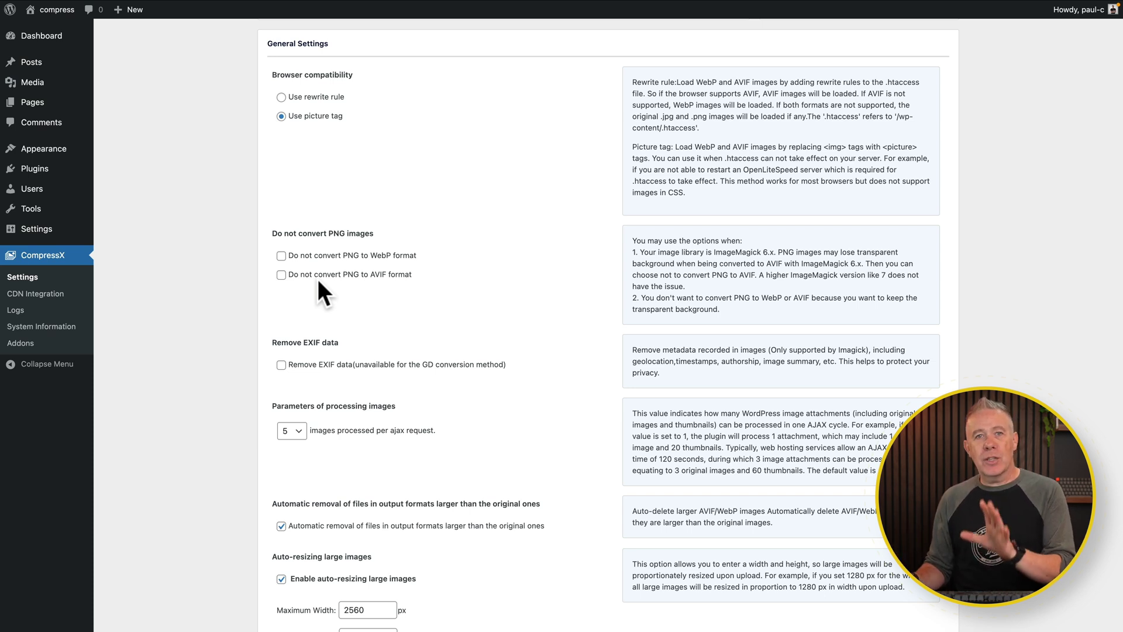
{"action": "scroll", "coordinate": [449, 281], "scroll_direction": "down", "scroll_amount": 3}
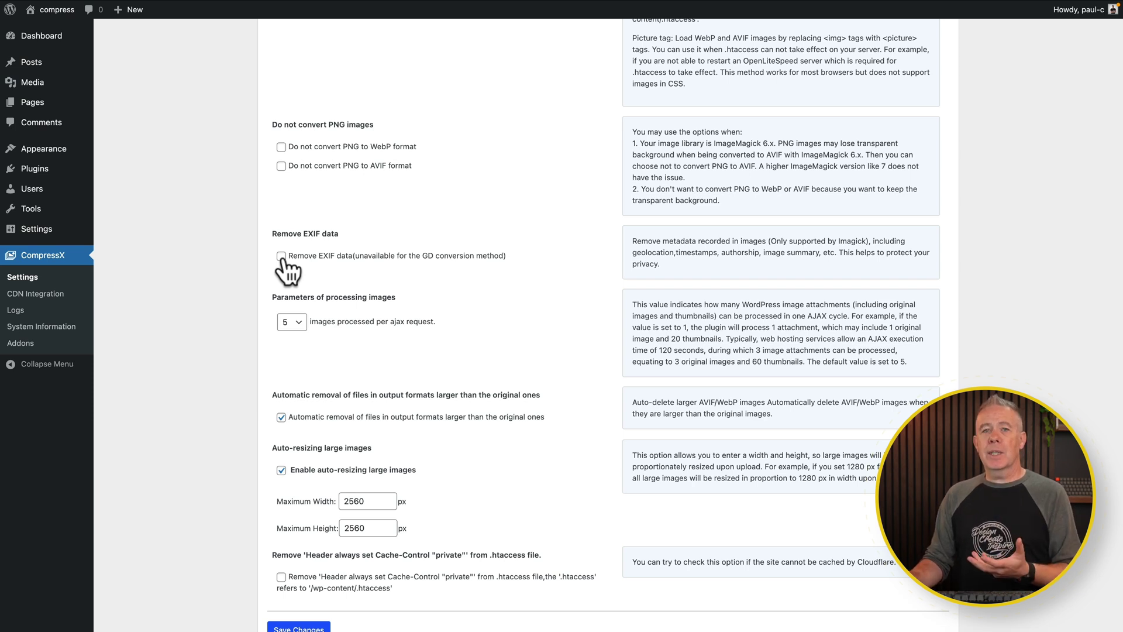
{"action": "left_click", "coordinate": [281, 258]}
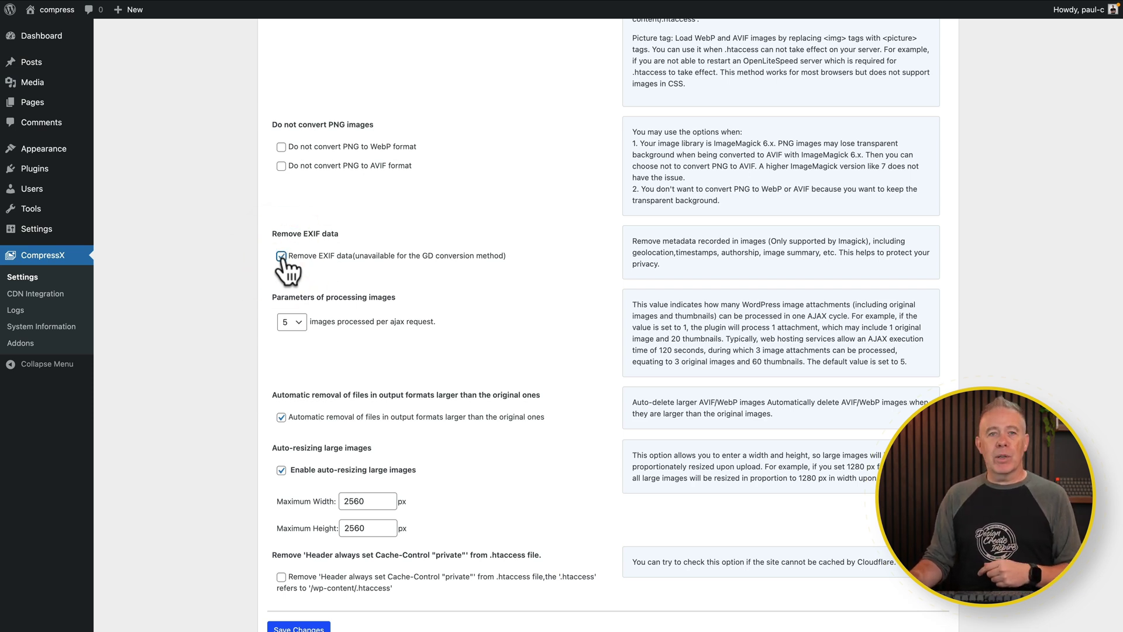
{"action": "scroll", "coordinate": [462, 256], "scroll_direction": "down", "scroll_amount": 2}
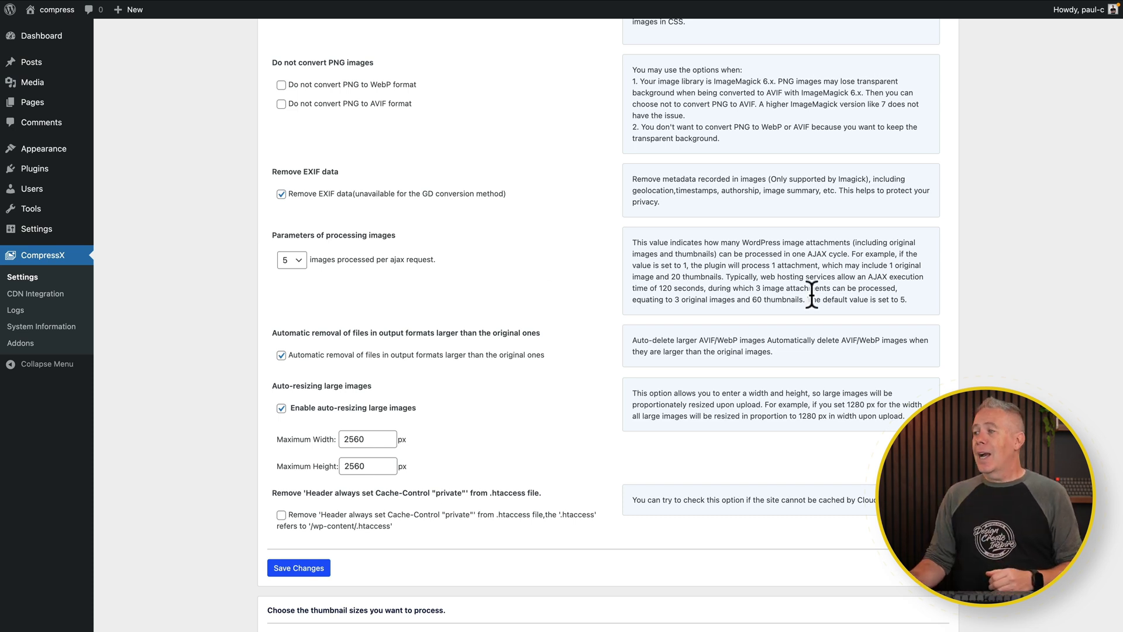
{"action": "left_click_drag", "start_coordinate": [912, 299], "coordinate": [669, 243]}
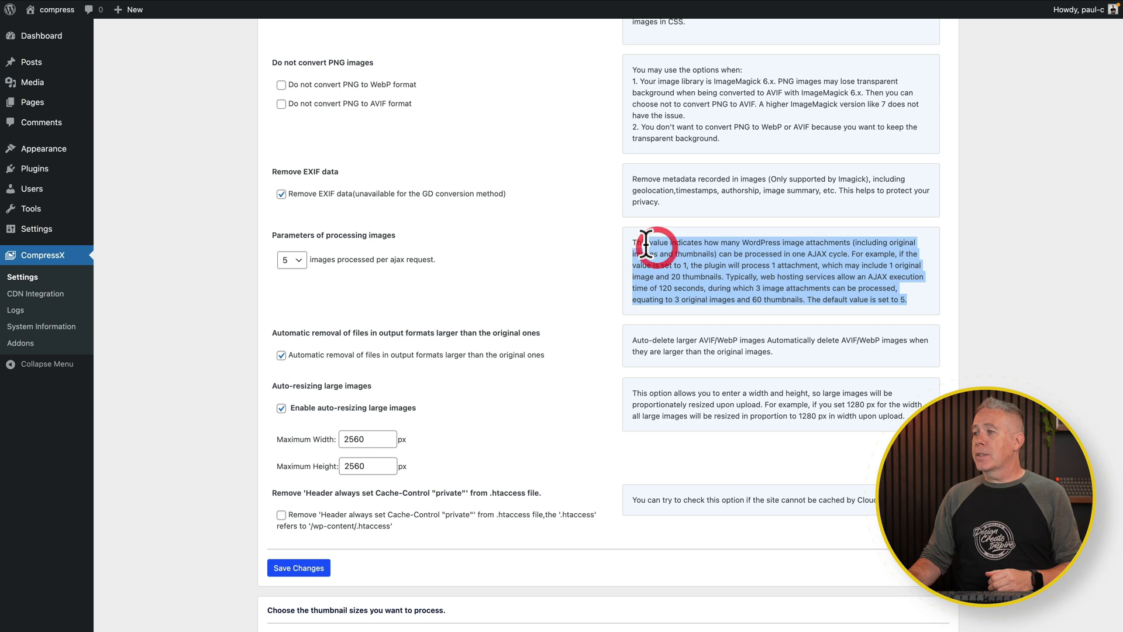
{"action": "left_click", "coordinate": [517, 250]}
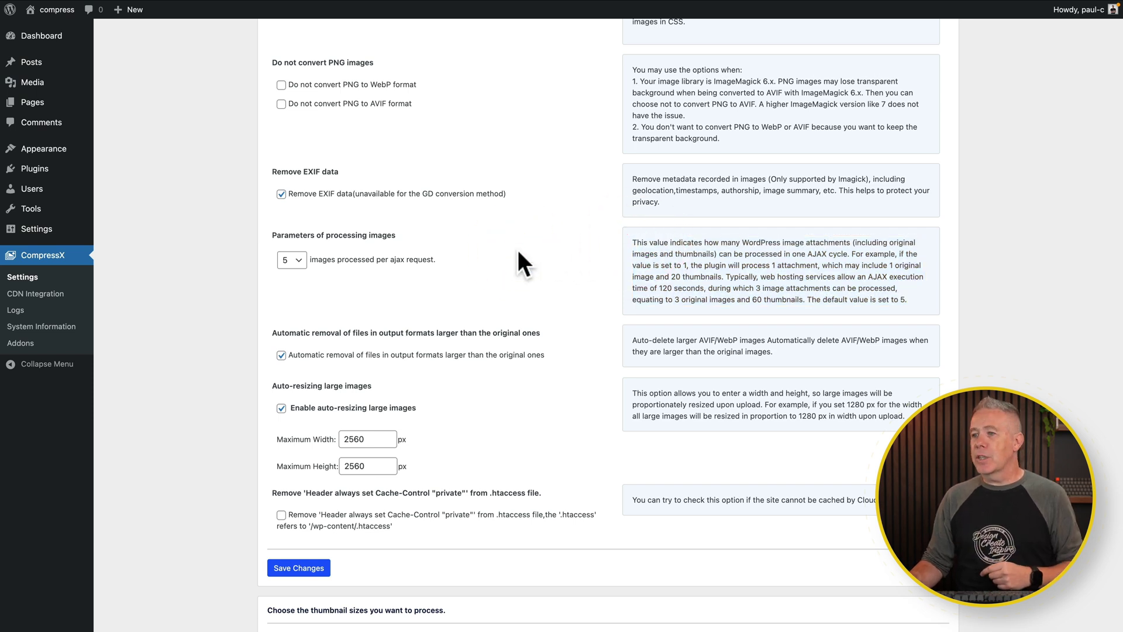
{"action": "scroll", "coordinate": [518, 274], "scroll_direction": "down", "scroll_amount": 3}
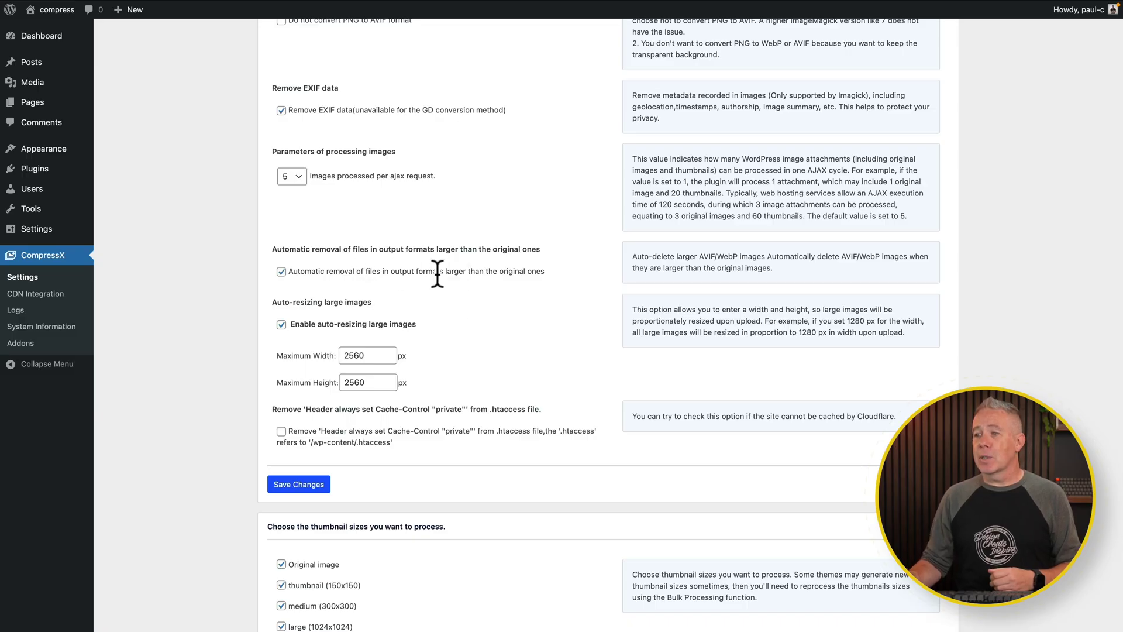
{"action": "scroll", "coordinate": [437, 273], "scroll_direction": "down", "scroll_amount": 2}
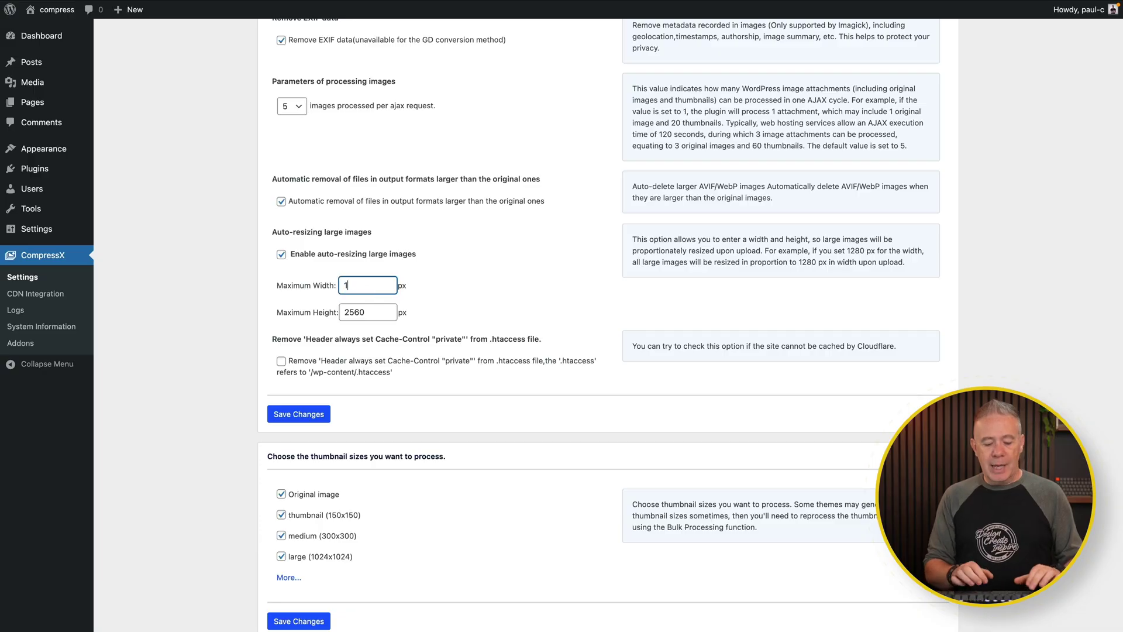
Step: Enter 1400 as the auto-resize Maximum Width and save the changes
{"action": "type", "text": "400"}
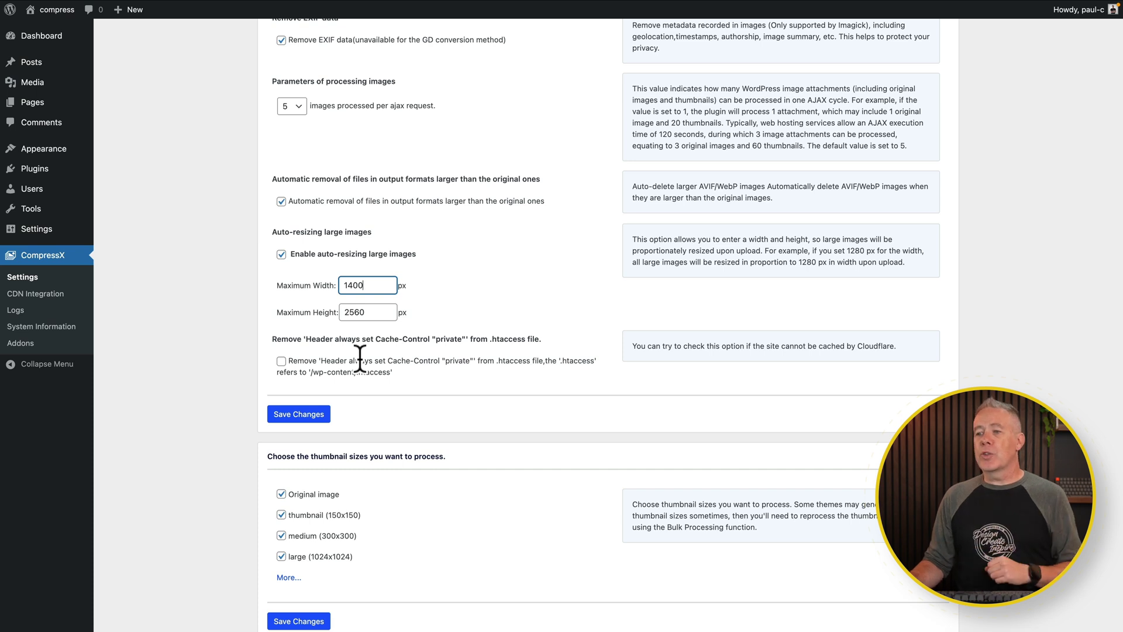
{"action": "left_click", "coordinate": [313, 414]}
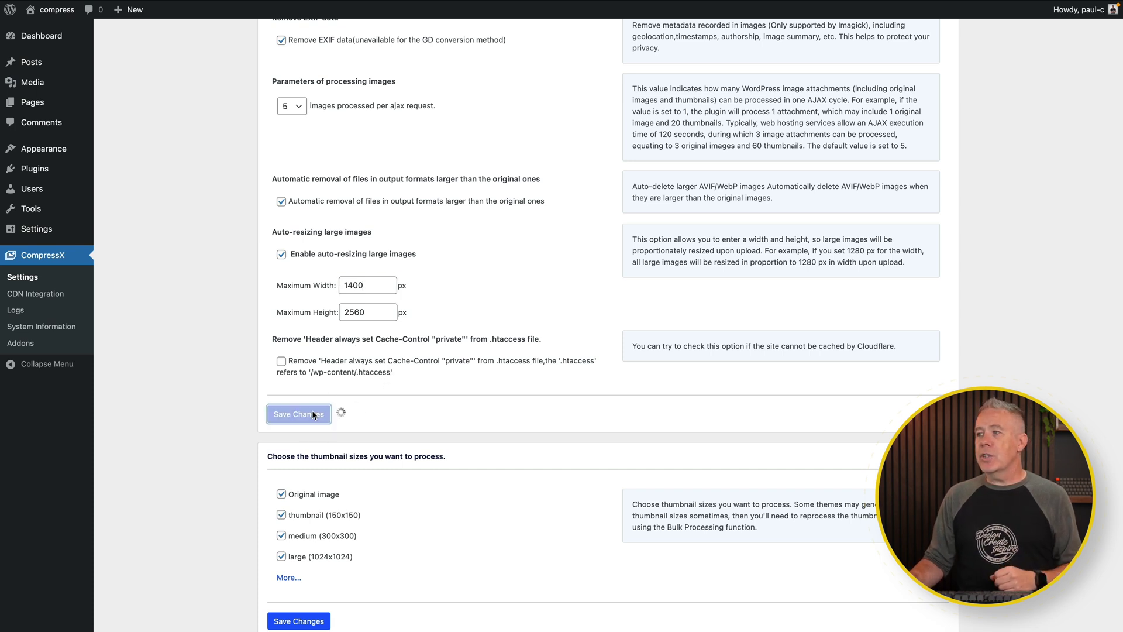
{"action": "scroll", "coordinate": [437, 394], "scroll_direction": "down", "scroll_amount": 3}
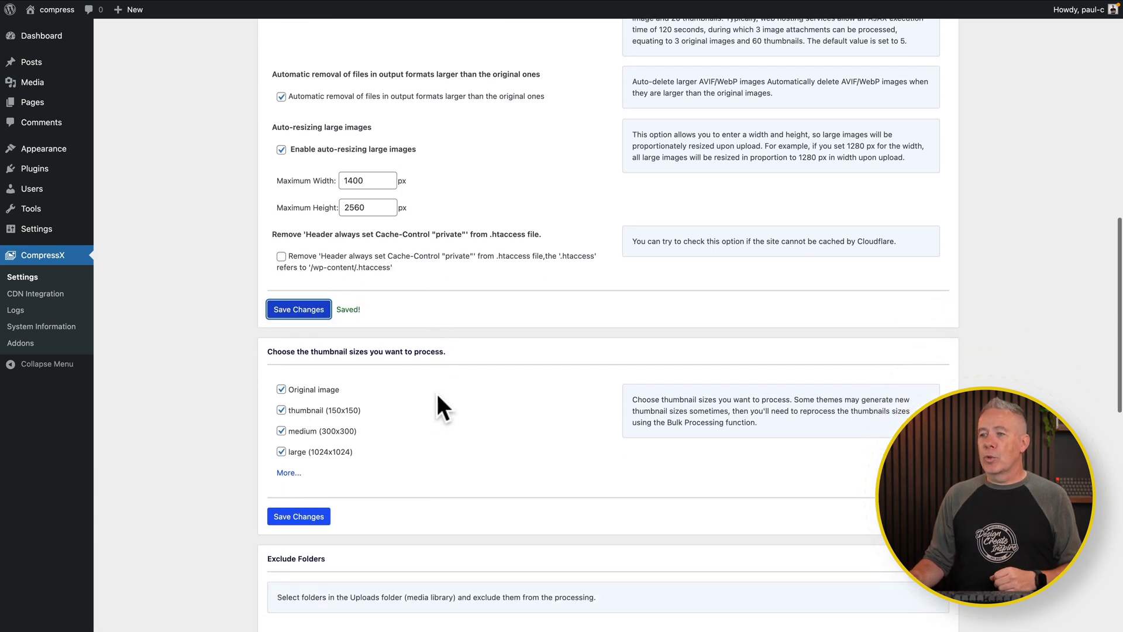
{"action": "scroll", "coordinate": [437, 394], "scroll_direction": "down", "scroll_amount": 3}
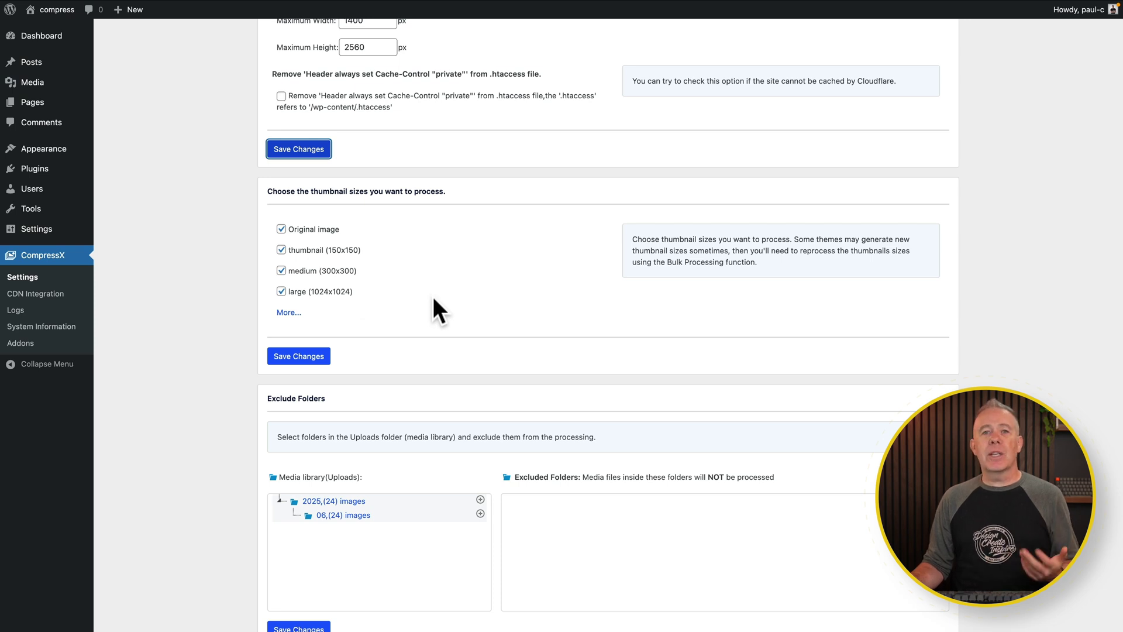
{"action": "scroll", "coordinate": [468, 346], "scroll_direction": "down", "scroll_amount": 5}
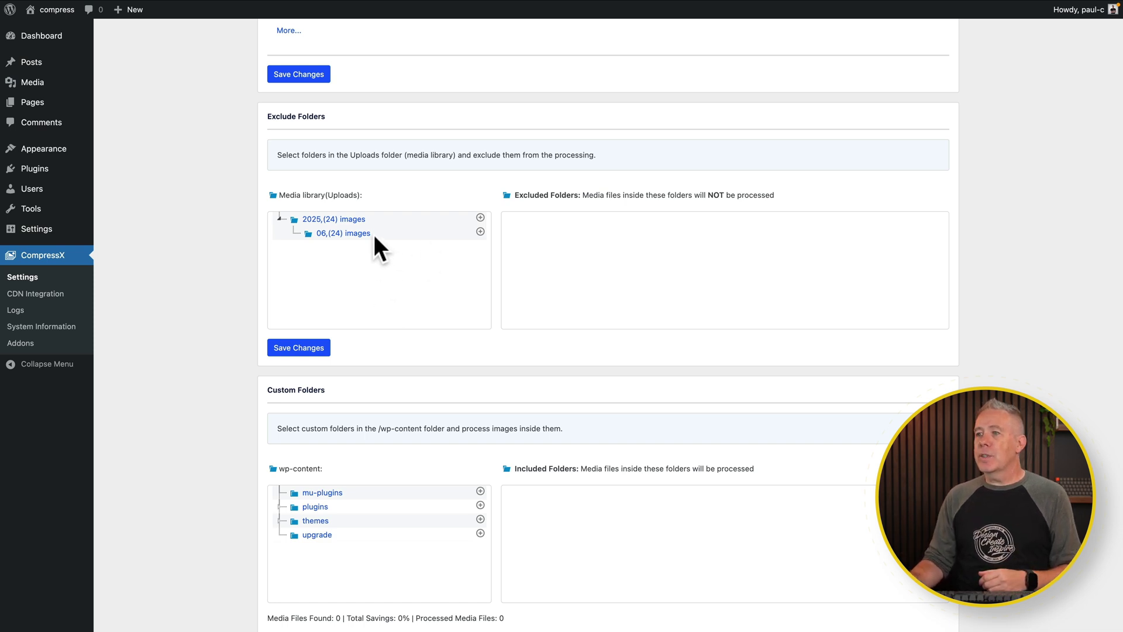
{"action": "left_click", "coordinate": [481, 232]}
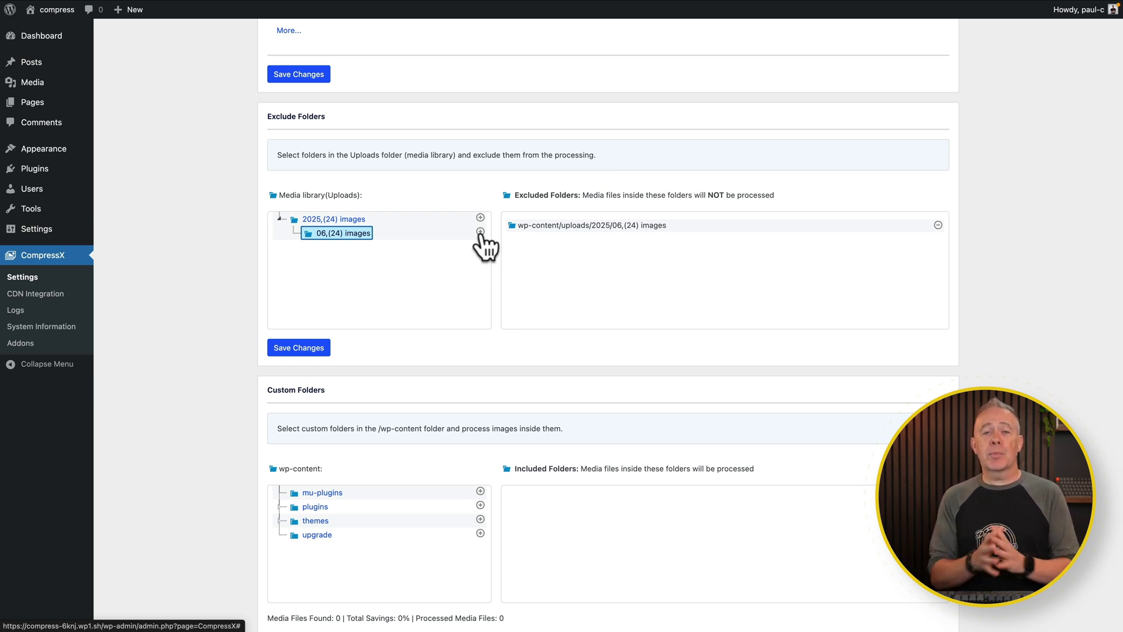
{"action": "left_click", "coordinate": [938, 225]}
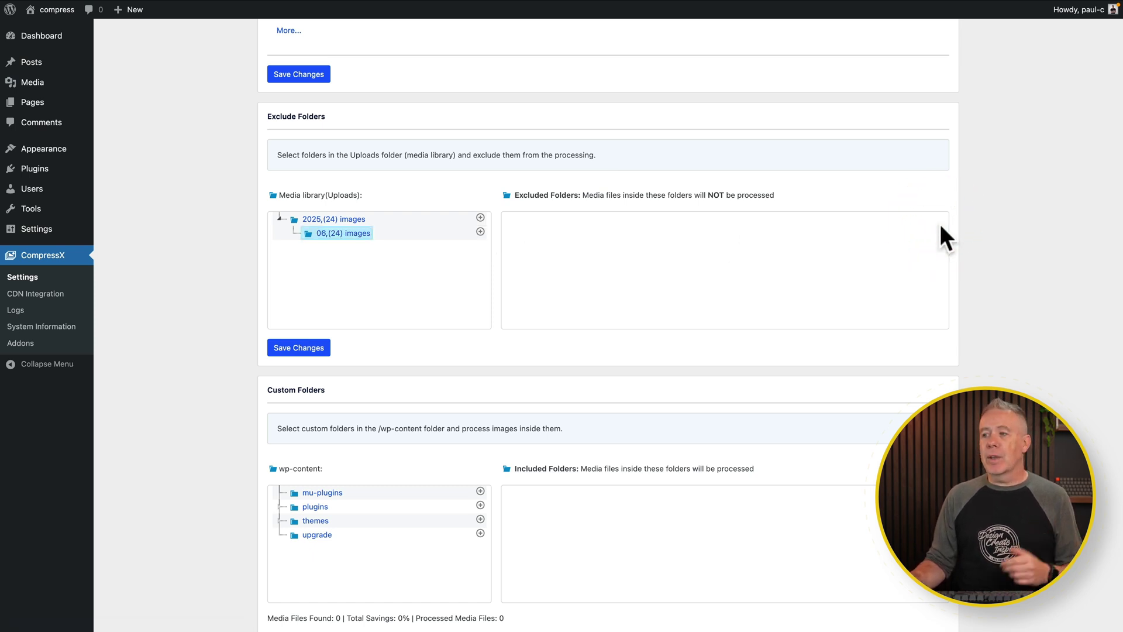
{"action": "scroll", "coordinate": [816, 448], "scroll_direction": "down", "scroll_amount": 5}
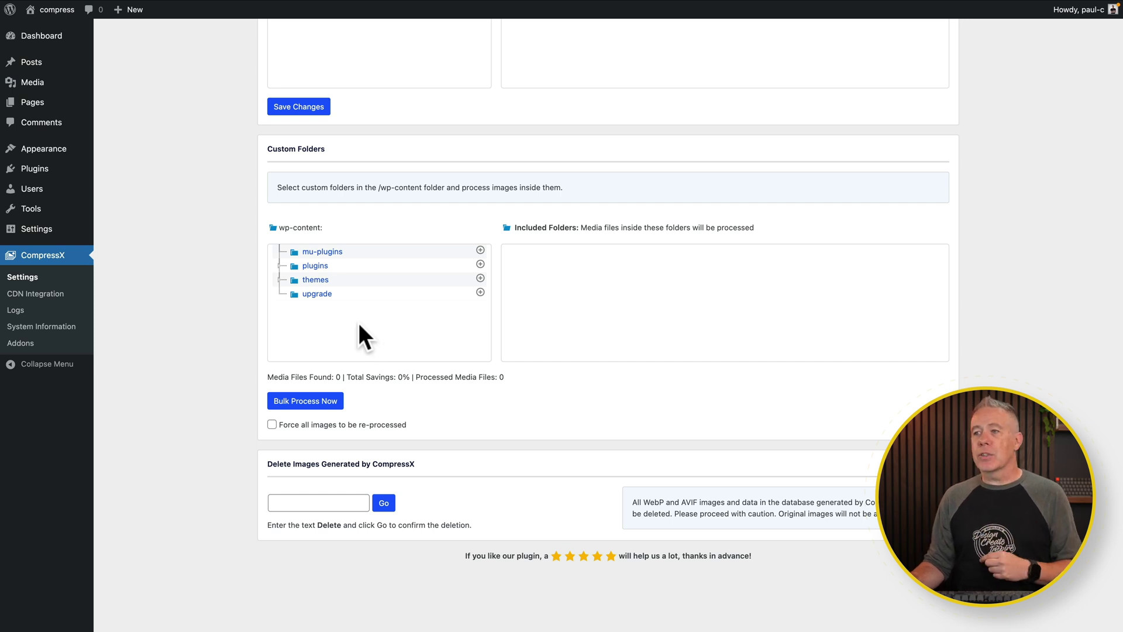
{"action": "left_click", "coordinate": [280, 280]}
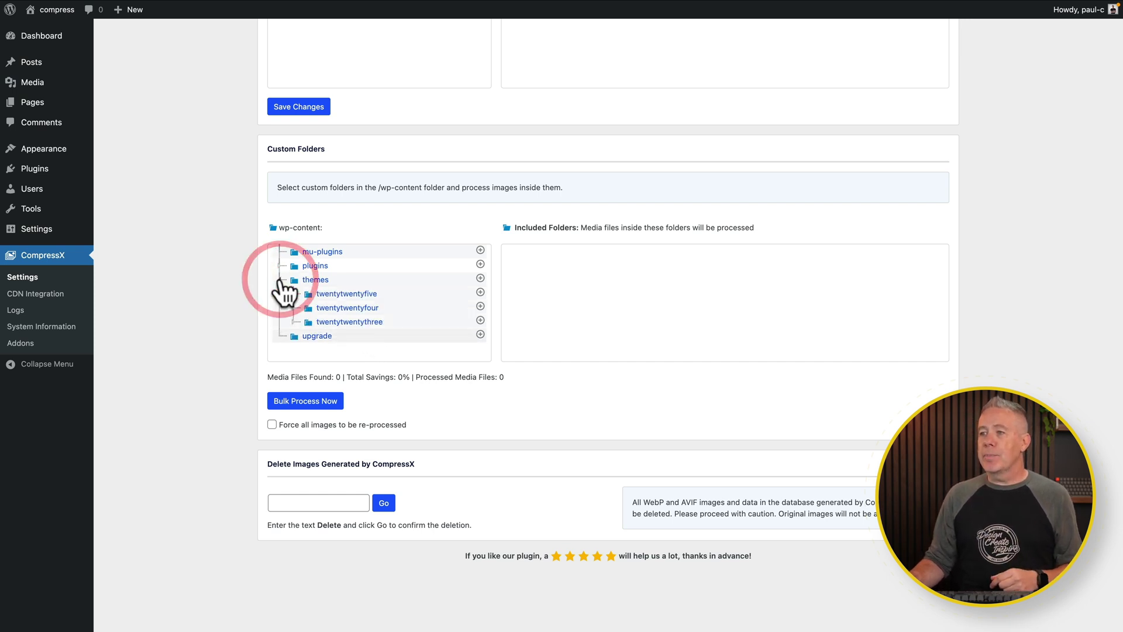
{"action": "left_click", "coordinate": [345, 295]}
{"action": "left_click", "coordinate": [480, 292]}
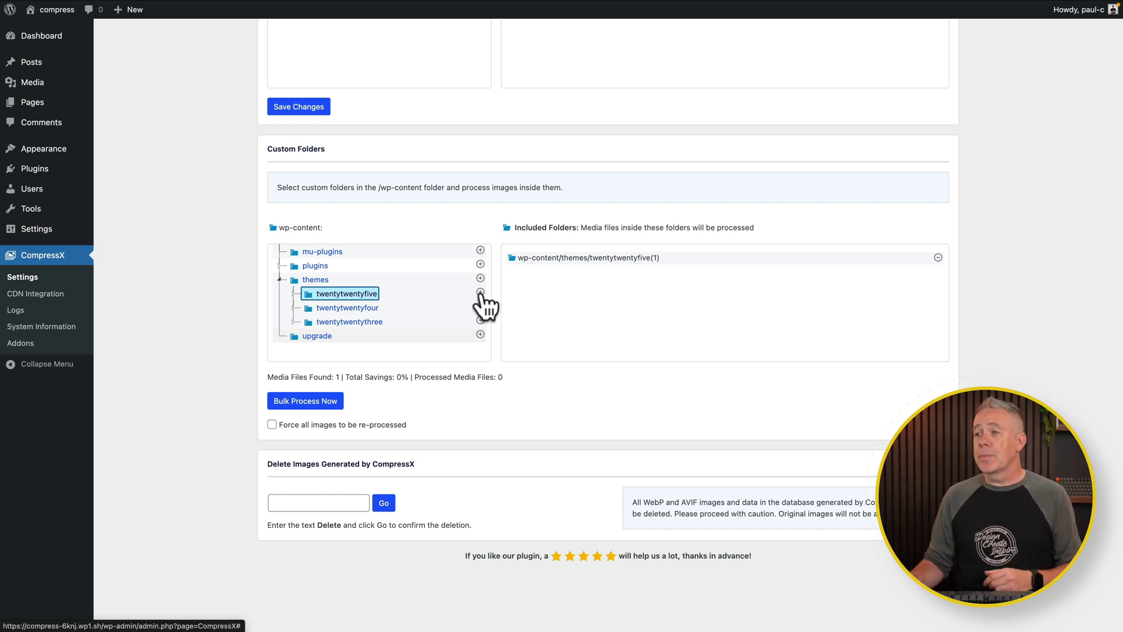
{"action": "left_click", "coordinate": [937, 258]}
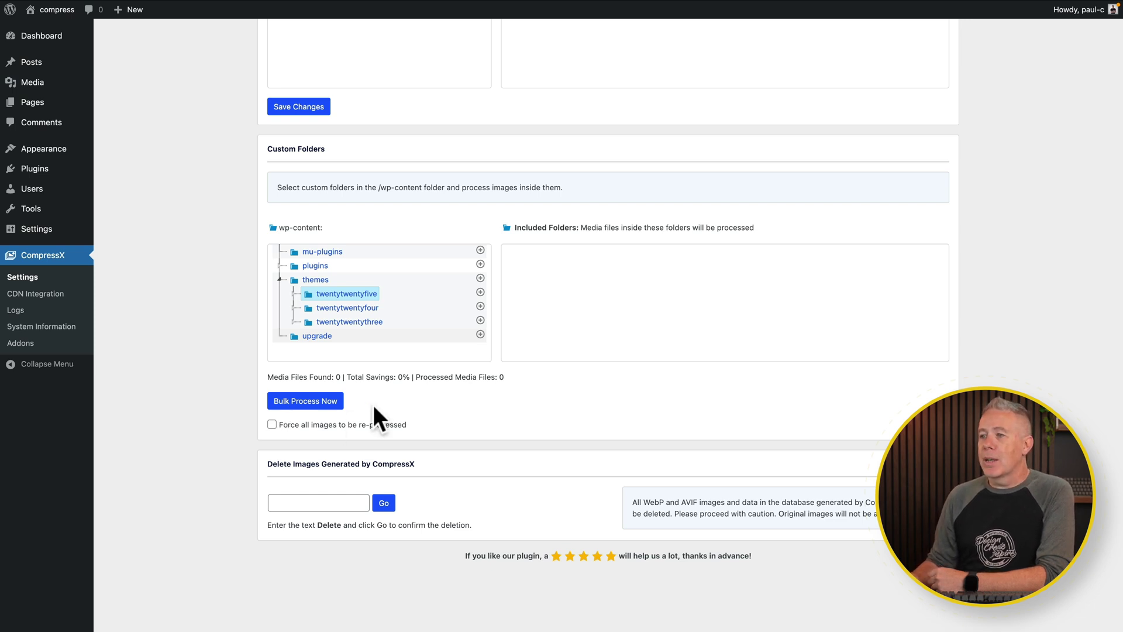
{"action": "scroll", "coordinate": [385, 415], "scroll_direction": "down", "scroll_amount": 1}
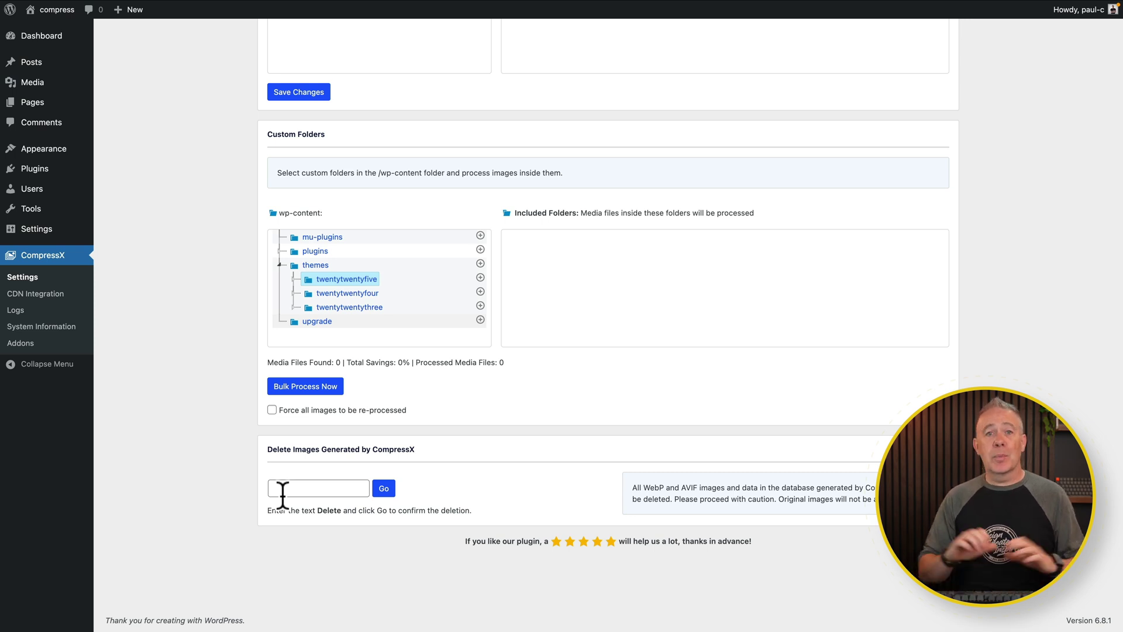
Step: Dismiss the finished bulk processing panel showing 4 images optimized and 34.99% WebP savings
{"action": "scroll", "coordinate": [345, 351], "scroll_direction": "up", "scroll_amount": 15}
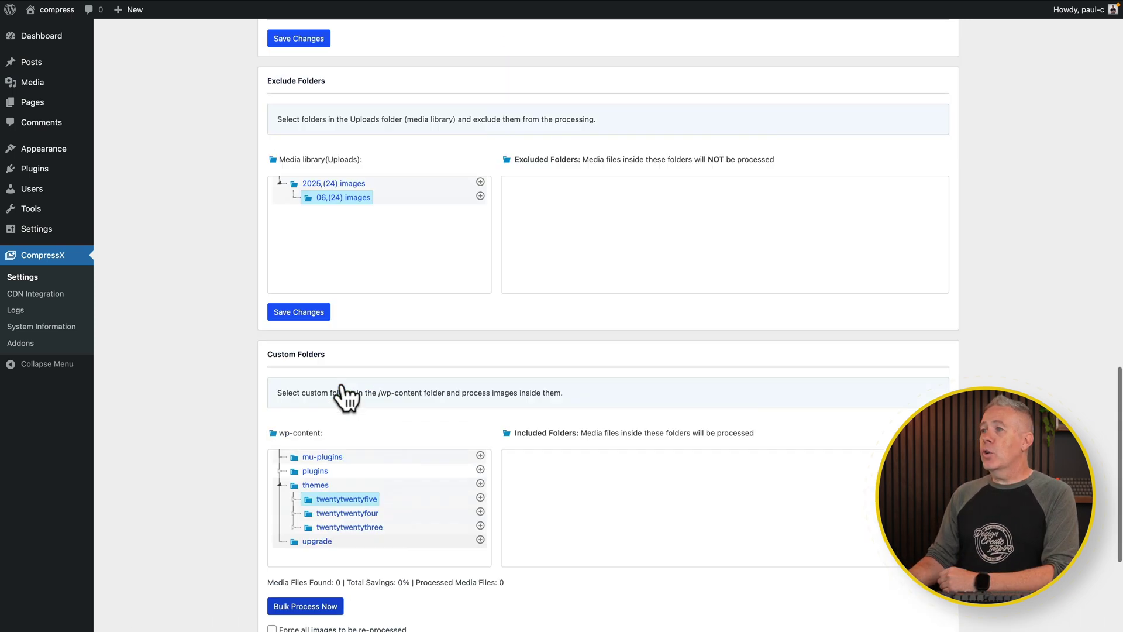
{"action": "scroll", "coordinate": [342, 383], "scroll_direction": "up", "scroll_amount": 6}
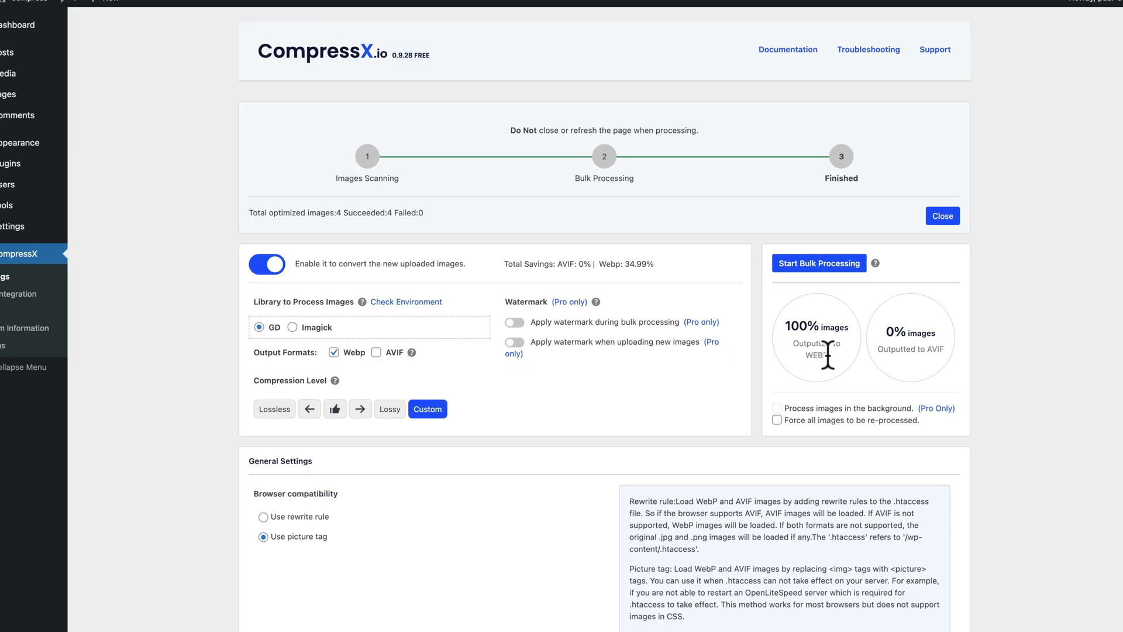
{"action": "left_click", "coordinate": [1029, 189]}
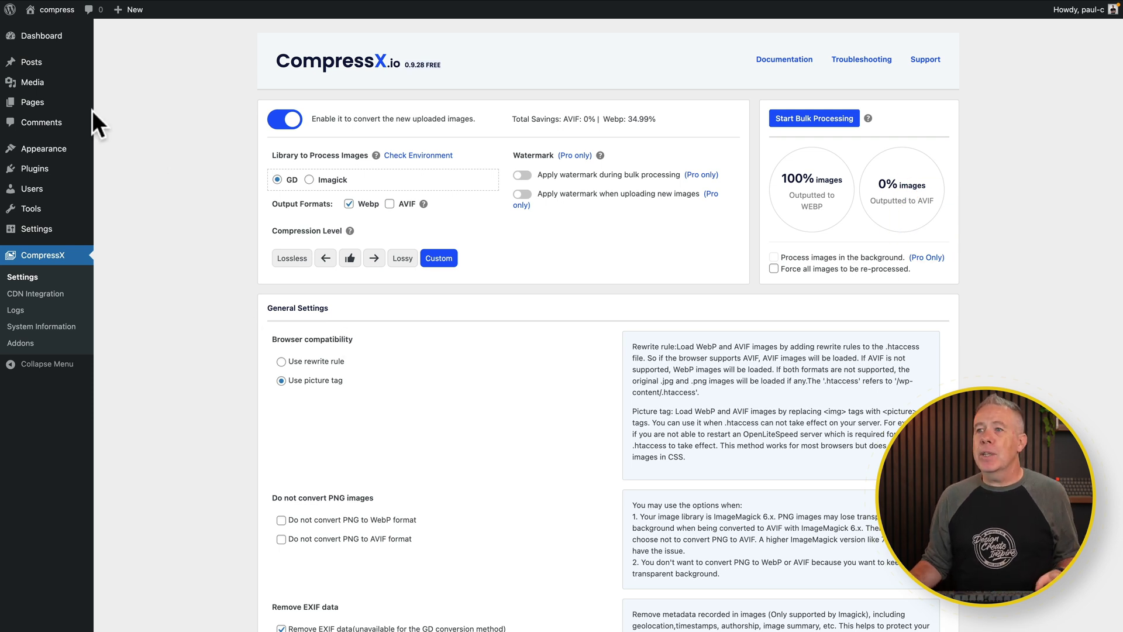
Step: Go to the Media Library to see each image's WebP size and savings
{"action": "left_click", "coordinate": [32, 82]}
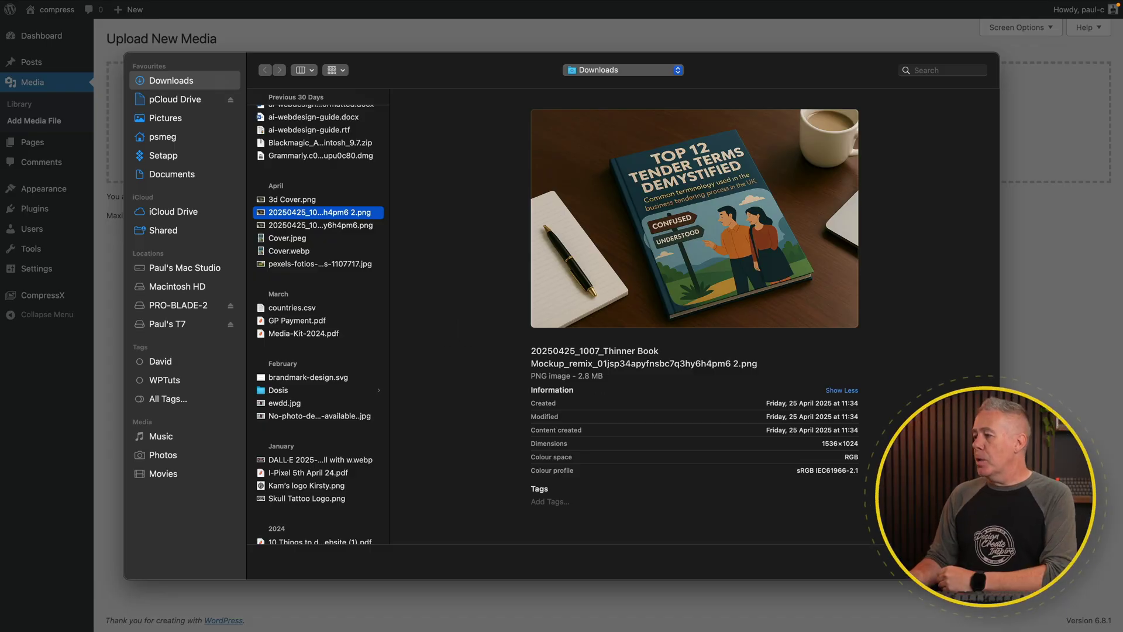
Step: Upload the Thinner Book mockup PNG and return to the Media Library list
{"action": "key", "text": "Return"}
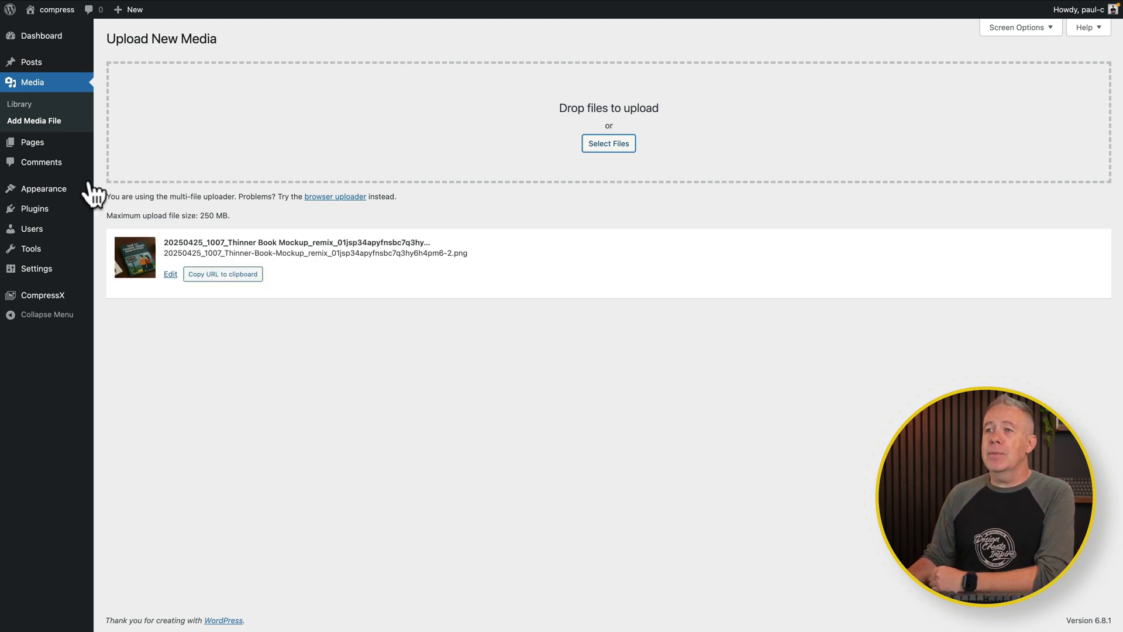
{"action": "left_click", "coordinate": [21, 105]}
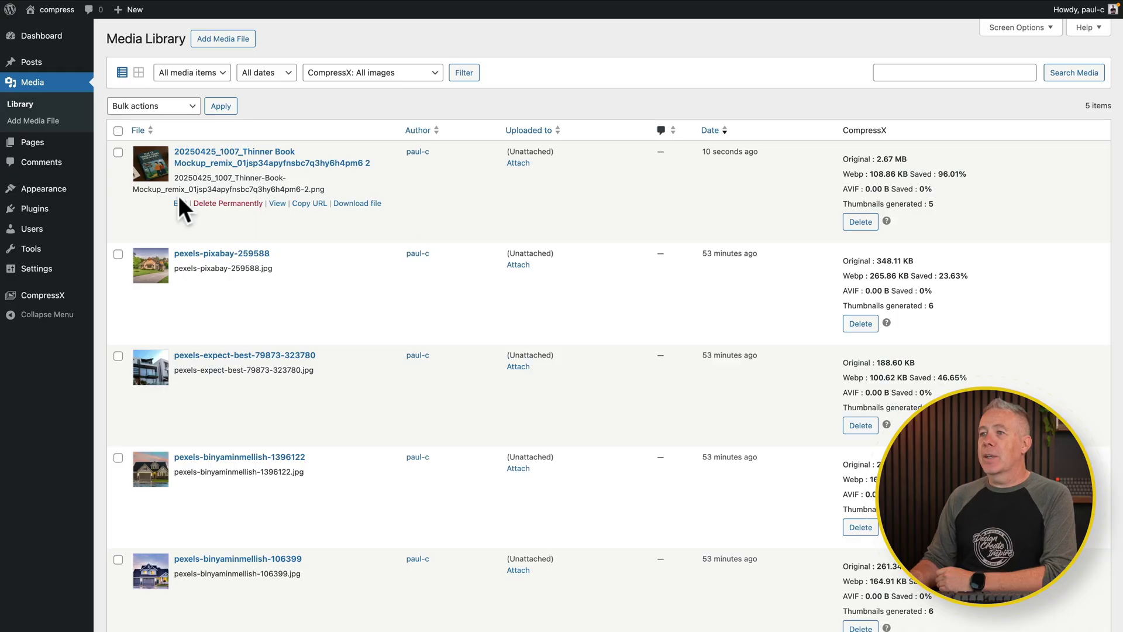
Step: Open the Thinner Book Mockup PNG to confirm its 96.01% WebP saving
{"action": "left_click", "coordinate": [148, 172]}
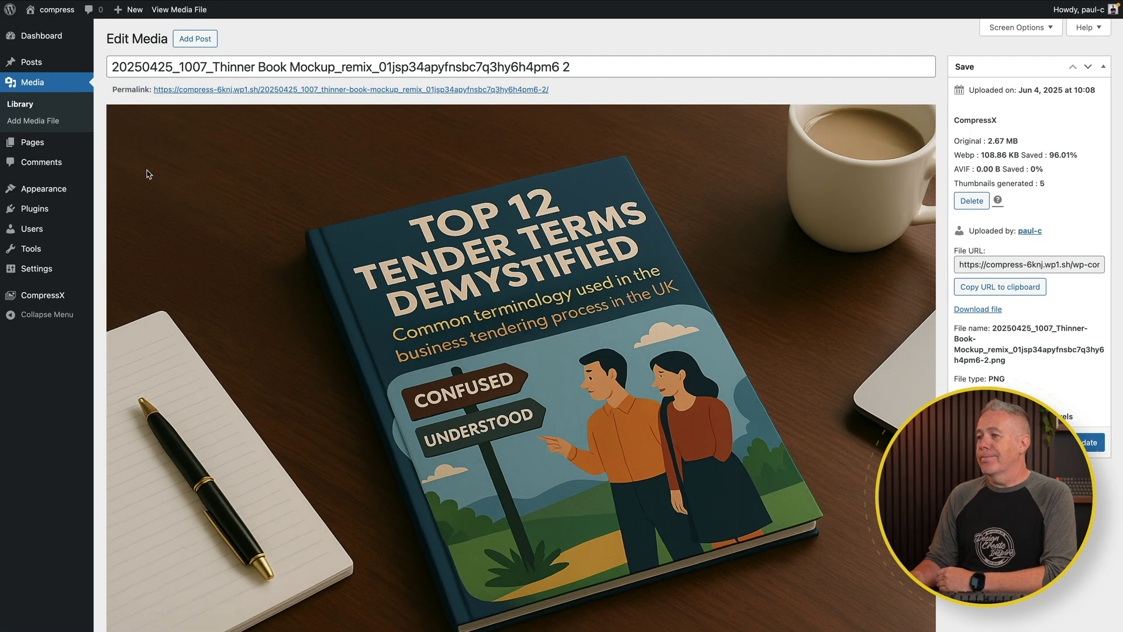